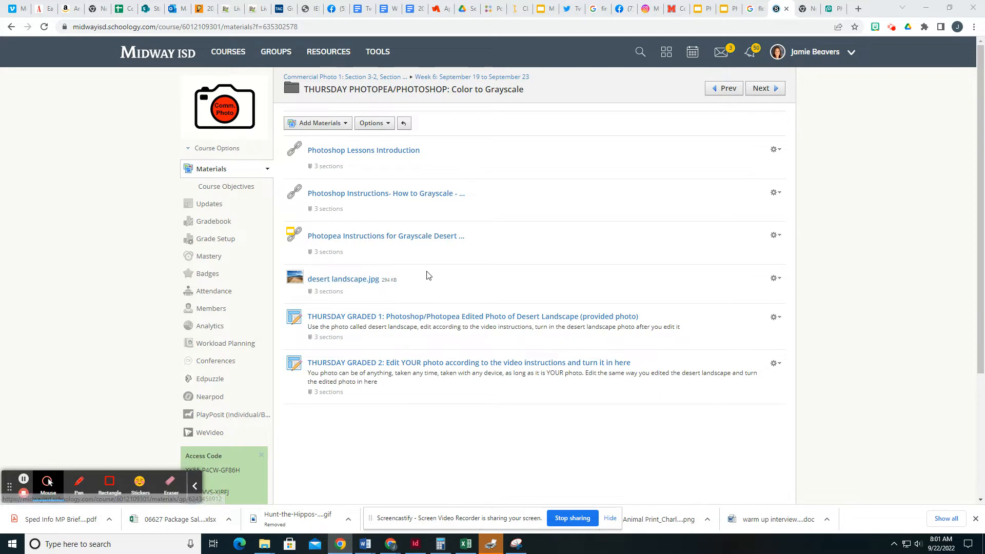
Search Google for photopea and open the Photopea online photo editor.
left_click(808, 15)
left_click(428, 211)
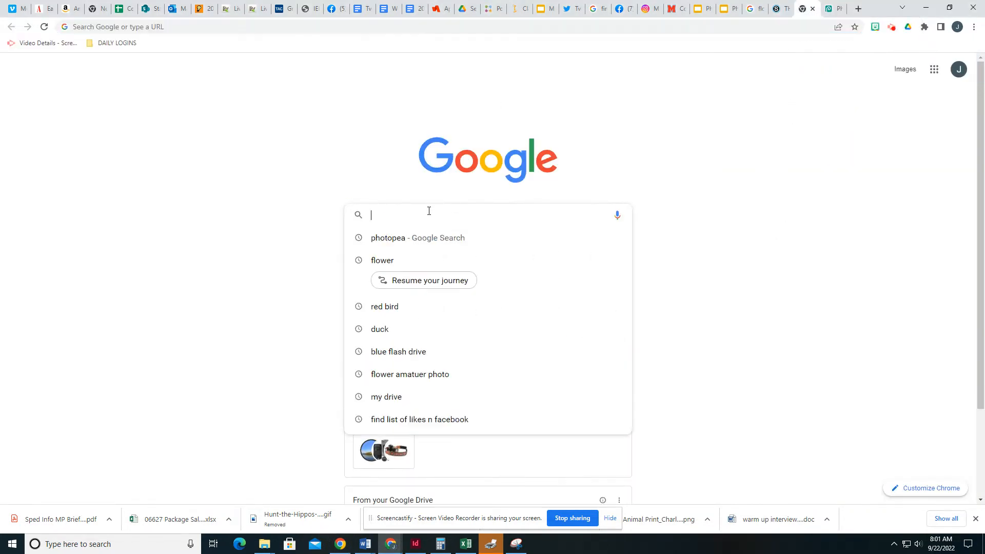
type("photo")
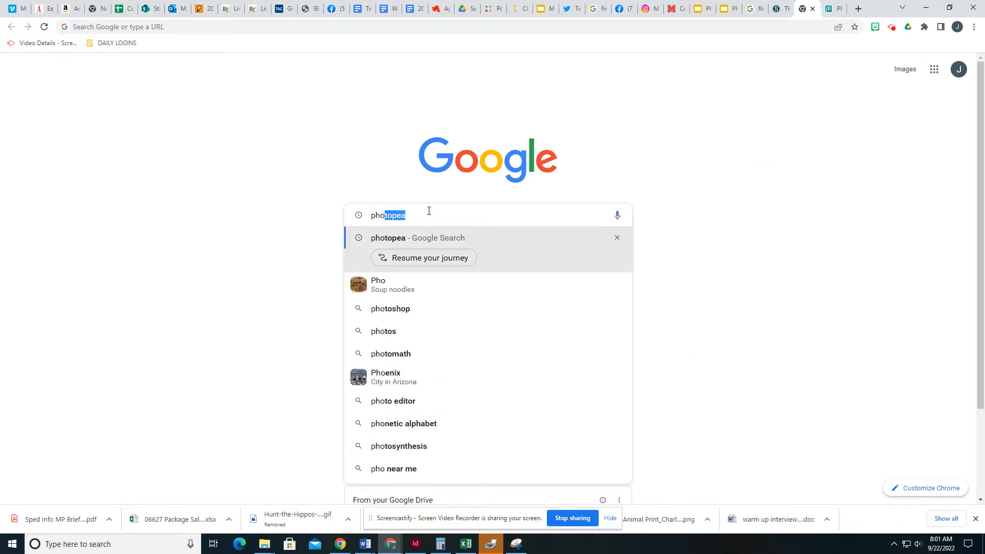
type("pea")
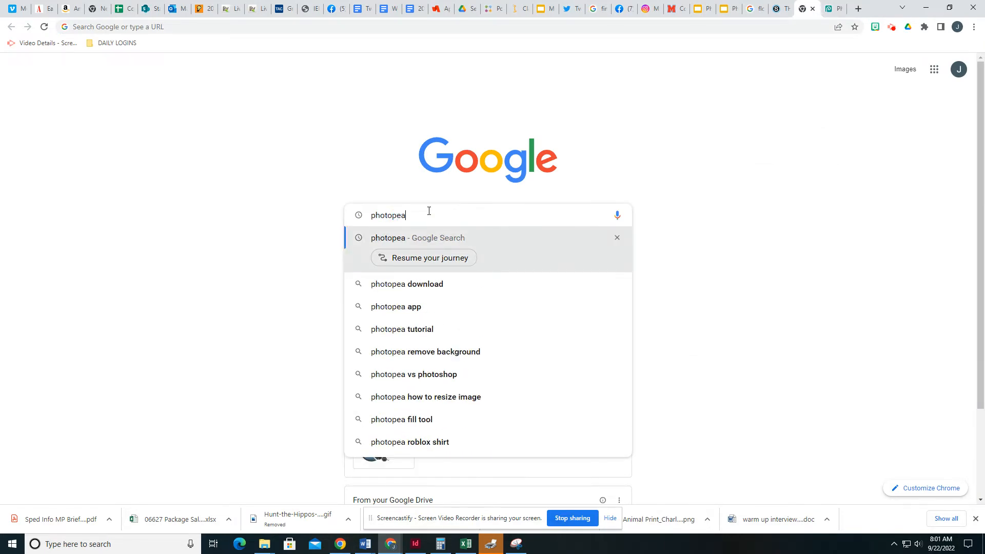
key("Return")
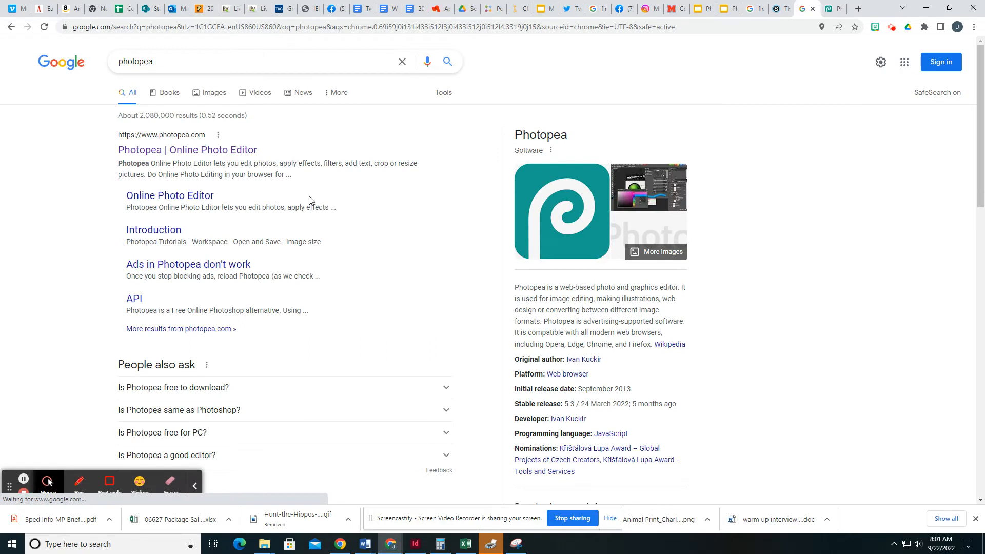
left_click(231, 153)
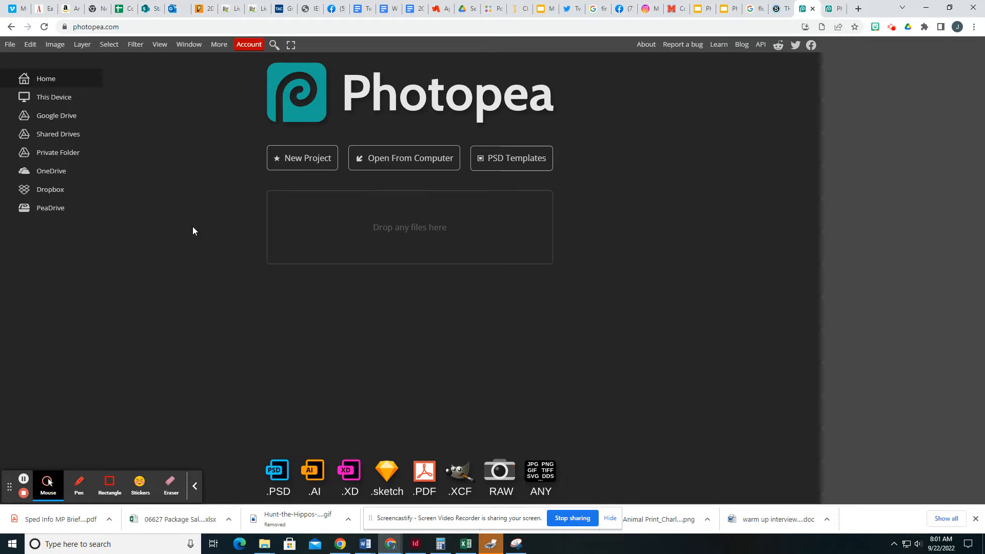
left_click(9, 45)
left_click(36, 74)
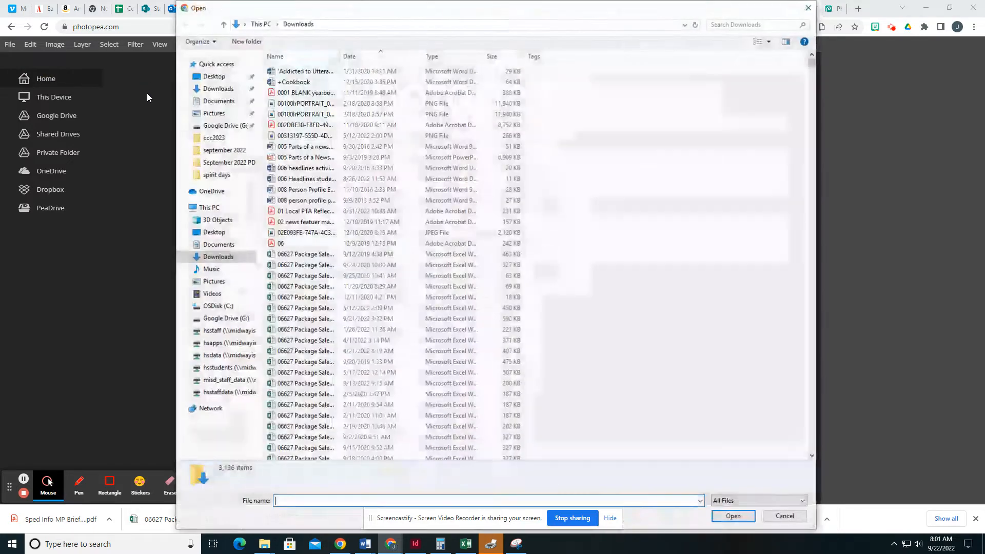
left_click(785, 516)
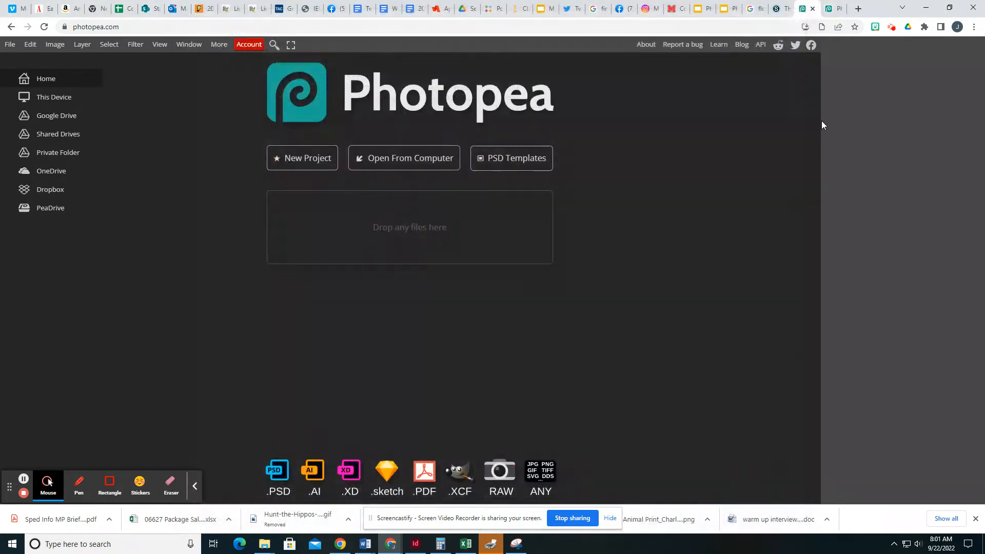
Switch to the Photopea session that already has the desert landscape photo open.
left_click(831, 10)
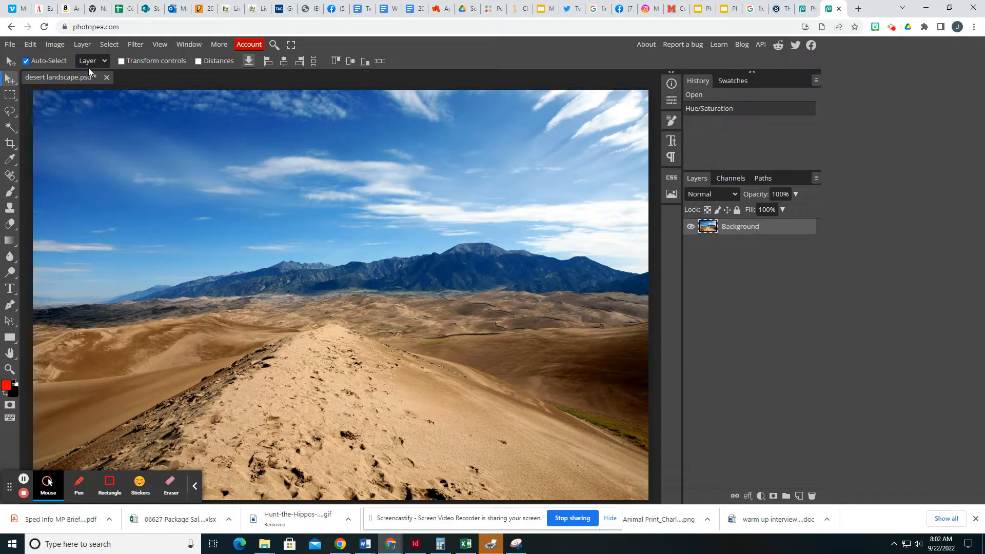
Try the Desaturate adjustment on the desert landscape photo and undo it.
left_click(55, 44)
mouse_move(72, 77)
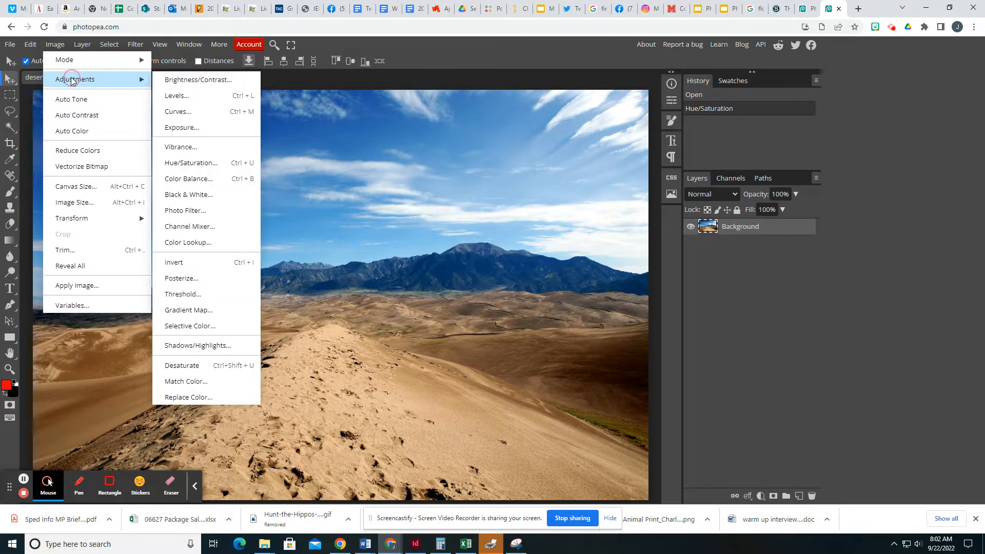
left_click(191, 368)
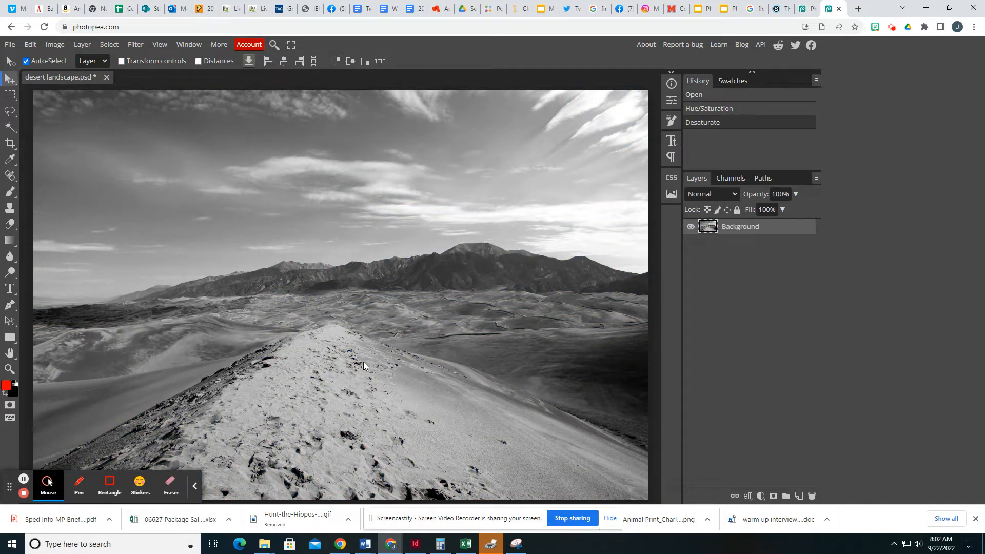
left_click(31, 44)
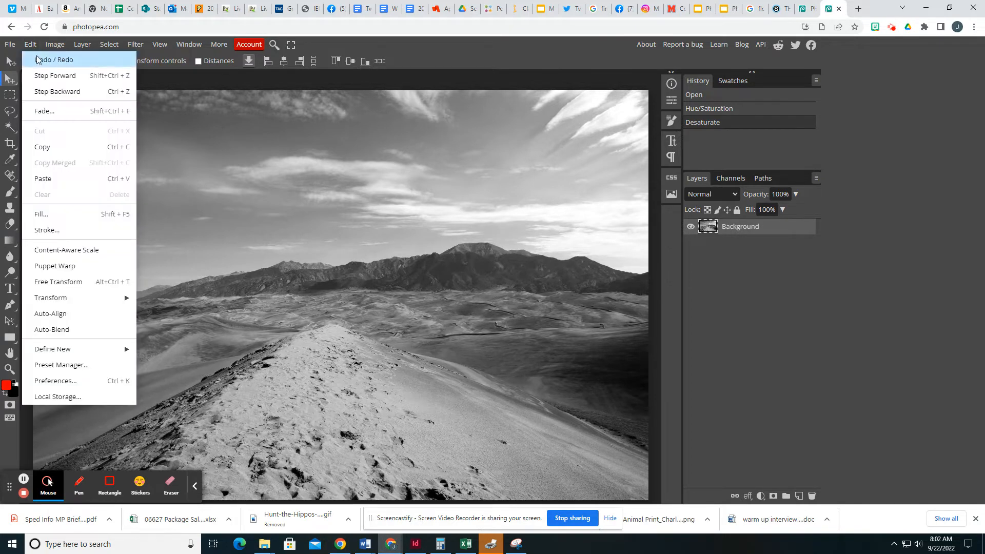
left_click(40, 60)
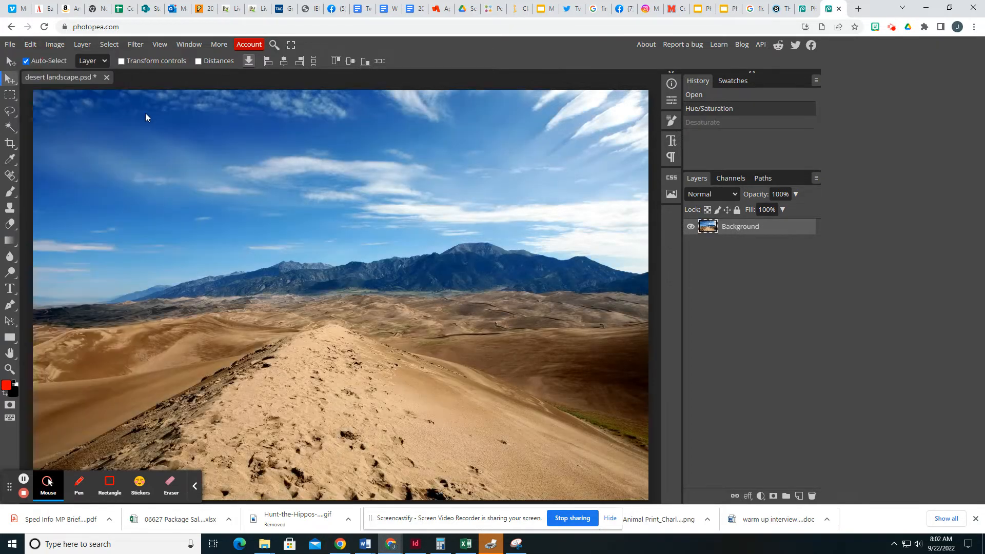
Start a Black & White adjustment on the desert landscape photo and move its settings clear of most of the image.
left_click(55, 44)
mouse_move(65, 60)
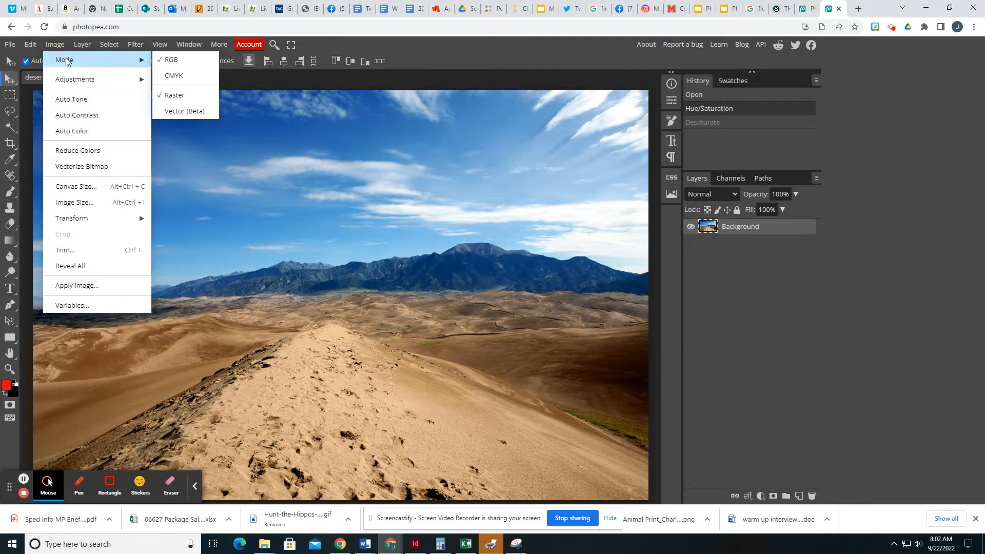
mouse_move(68, 80)
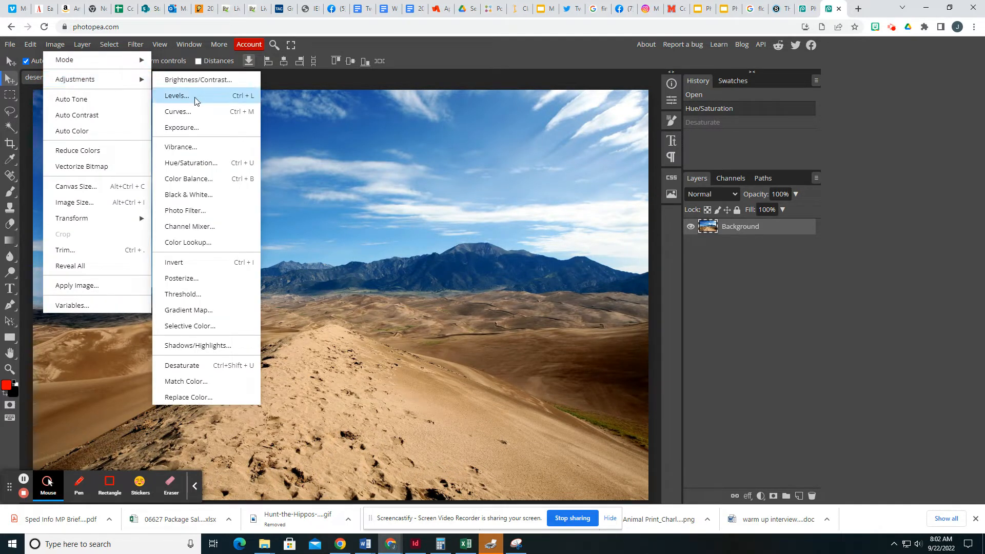
left_click(187, 195)
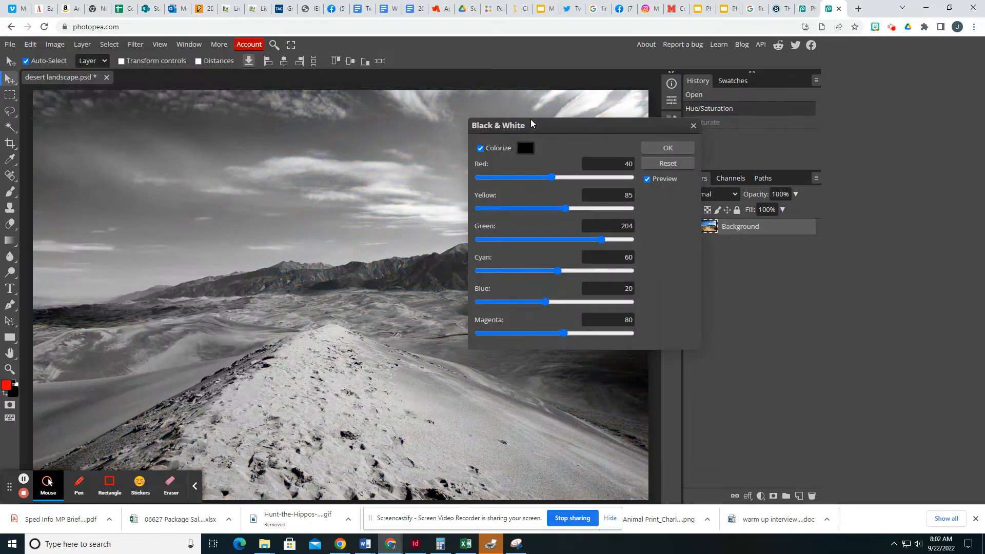
left_click_drag(555, 127, 239, 154)
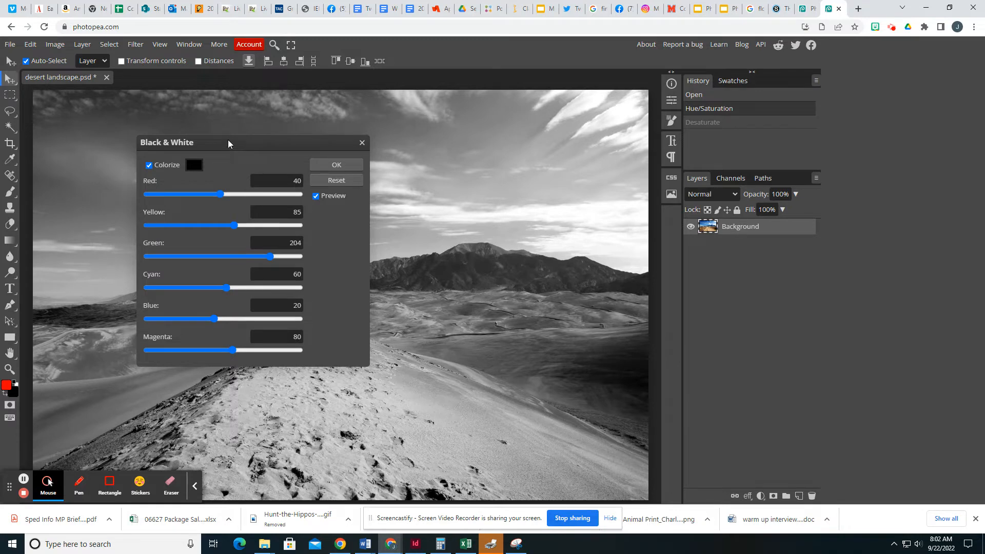
left_click_drag(228, 140, 666, 204)
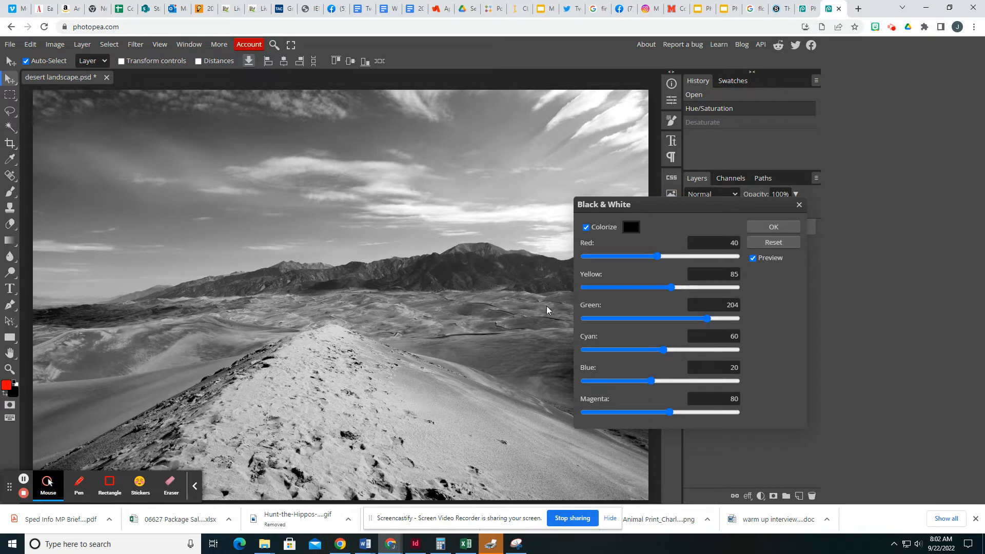
Set the Black & White adjustment's Red to -50, Cyan to -14, Blue to 11 and Magenta to 33.
left_click(654, 256)
mouse_move(648, 260)
left_mouse_down()
mouse_move(620, 260)
mouse_move(630, 259)
left_mouse_up()
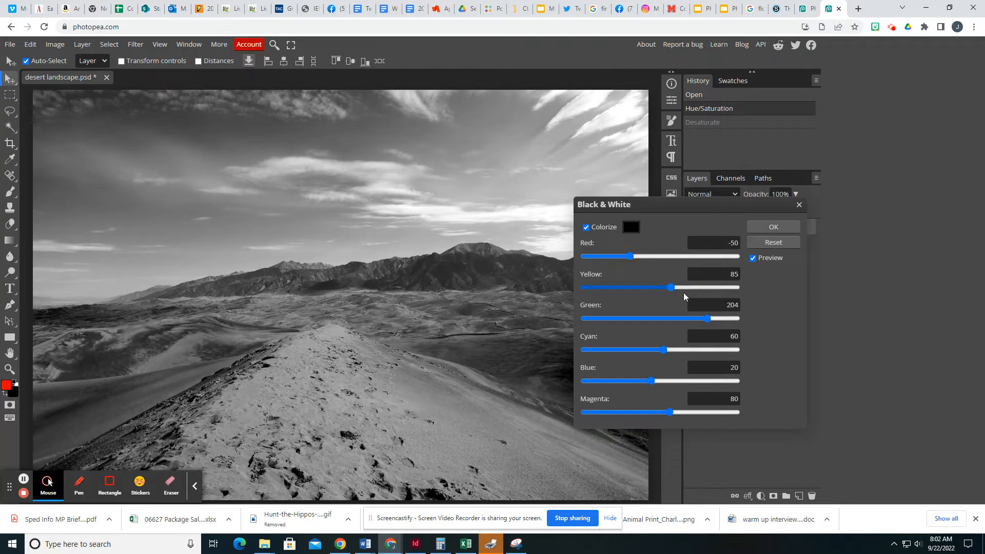
left_click_drag(663, 350, 648, 382)
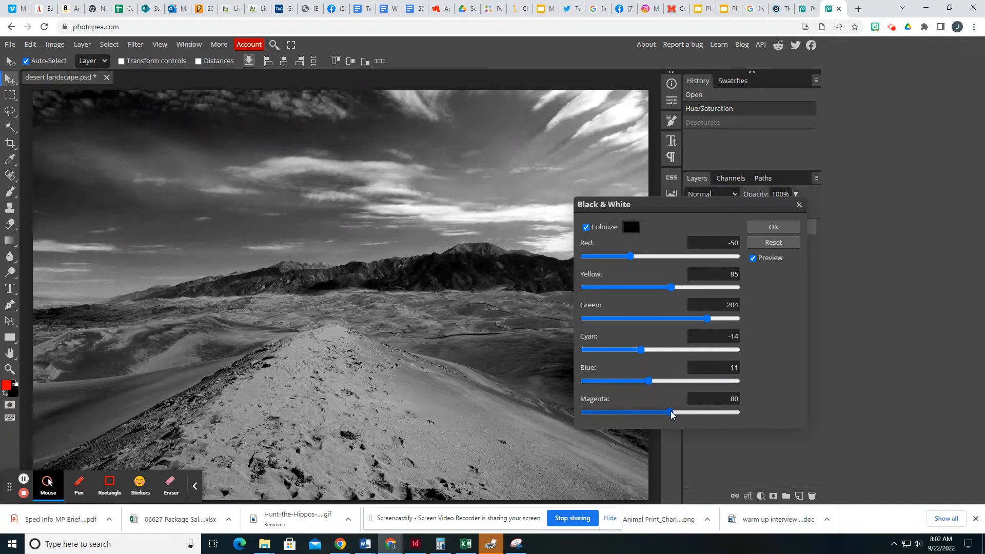
left_click_drag(672, 414, 655, 413)
Set Yellow to 91, Green to 227 and Cyan to -38, fine-tune Blue, and apply the Black & White adjustment.
mouse_move(670, 291)
left_mouse_down()
mouse_move(656, 288)
mouse_move(673, 288)
left_mouse_up()
left_click_drag(707, 318, 715, 318)
left_click_drag(641, 351, 634, 350)
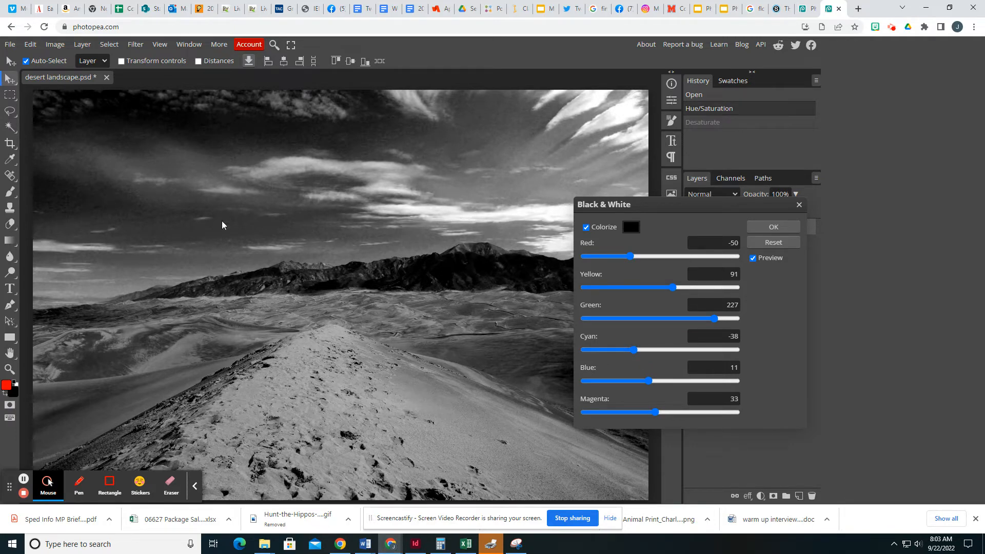
left_click_drag(649, 381, 648, 383)
left_click(739, 240)
left_click(773, 227)
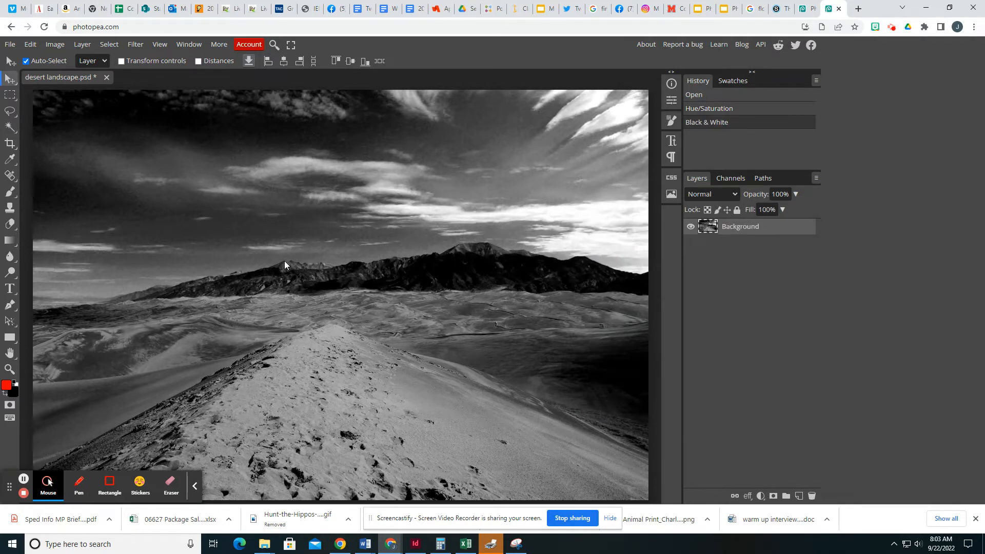
Export the black-and-white desert landscape as a JPG, keeping the default name, size and quality.
left_click(10, 45)
mouse_move(47, 202)
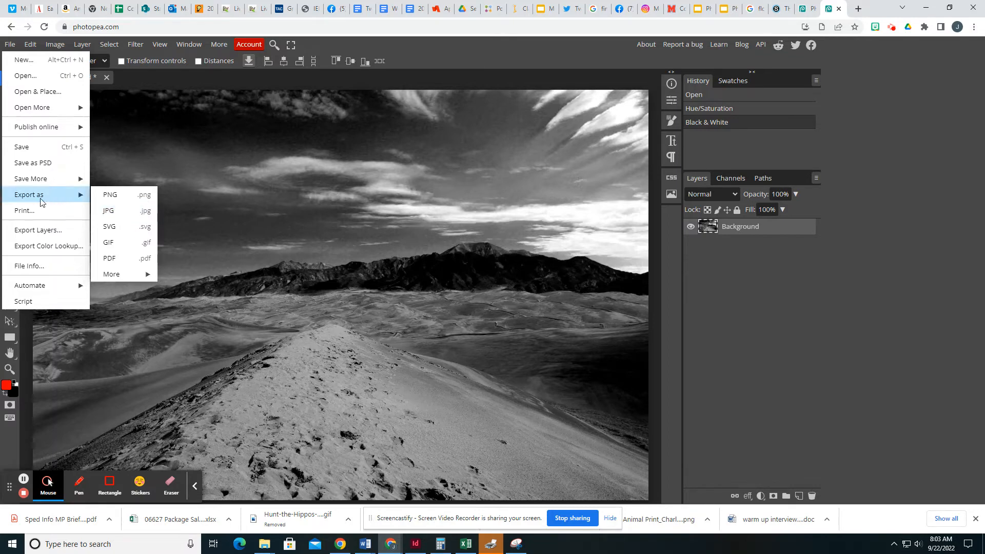
left_click(116, 214)
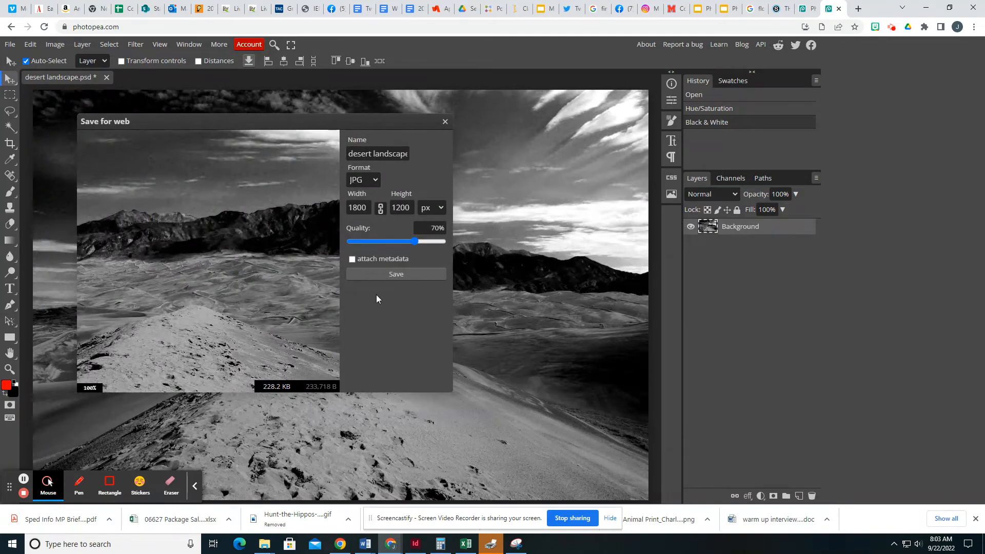
left_click(395, 274)
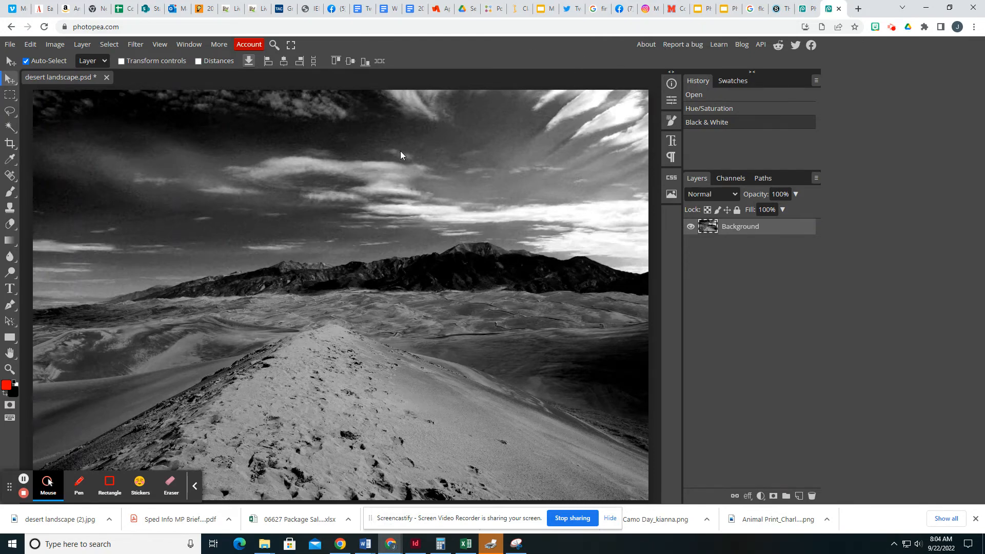
Switch to the Schoology course folder and review the two graded assignments for turning in the edited photos.
left_click(782, 8)
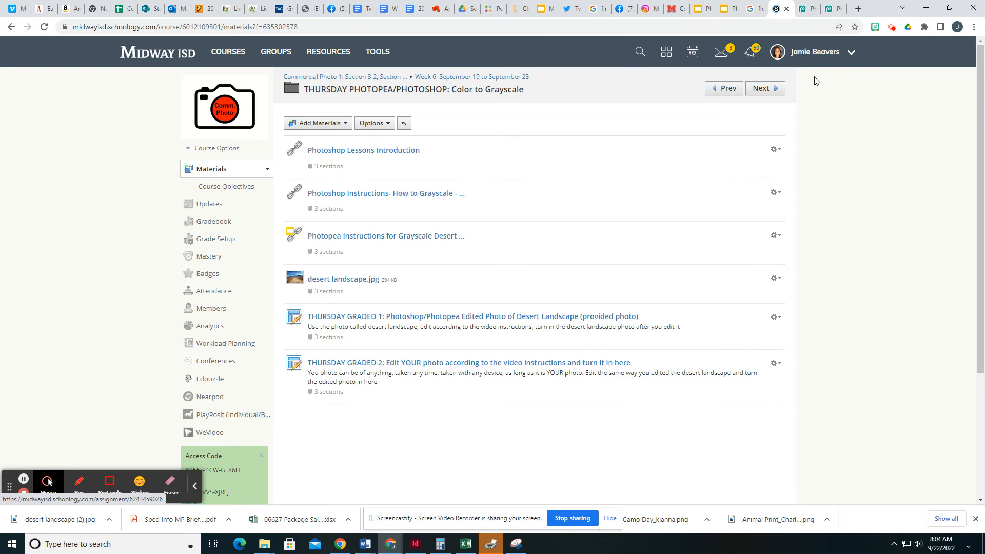
left_click(832, 9)
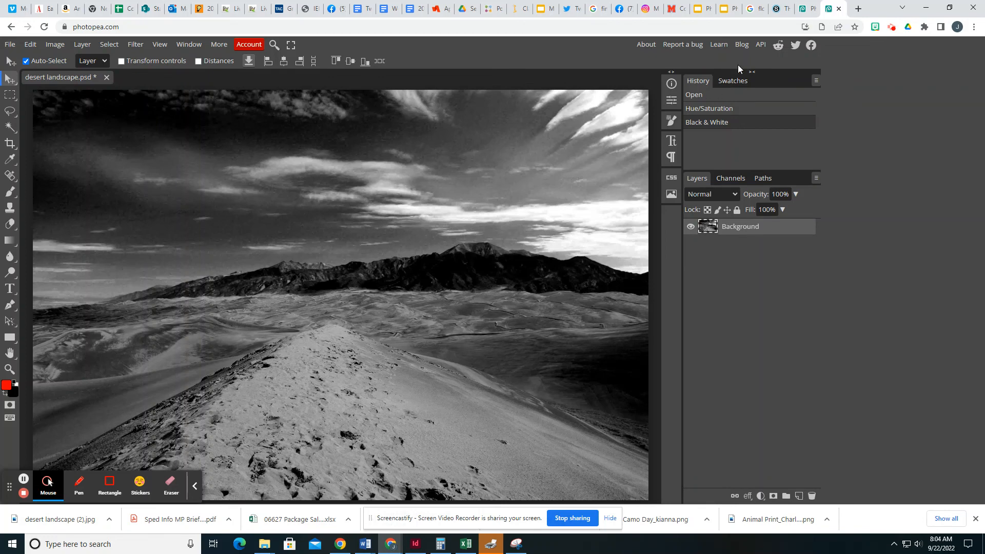
left_click(780, 9)
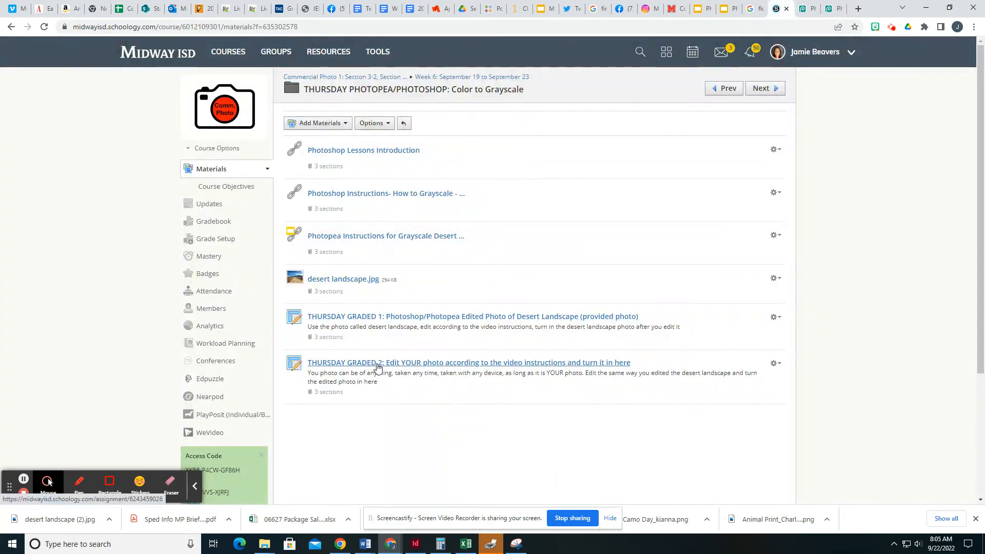